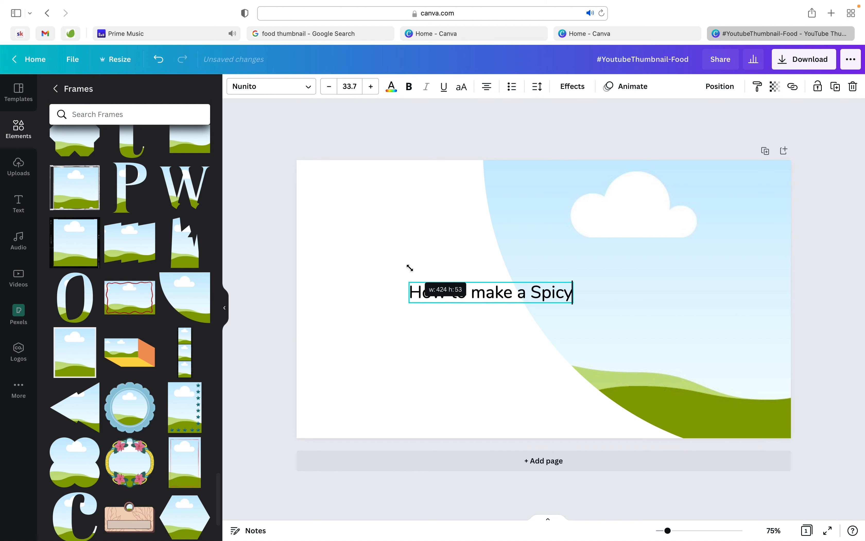
# Step: Shrink the "How to make a Spicy" text to size 32.1 and place it in the white area beside the frame
pyautogui.click(437, 294)
pyautogui.moveTo(503, 321); pyautogui.dragTo(411, 288)
pyautogui.click(450, 286)
pyautogui.click(360, 261)
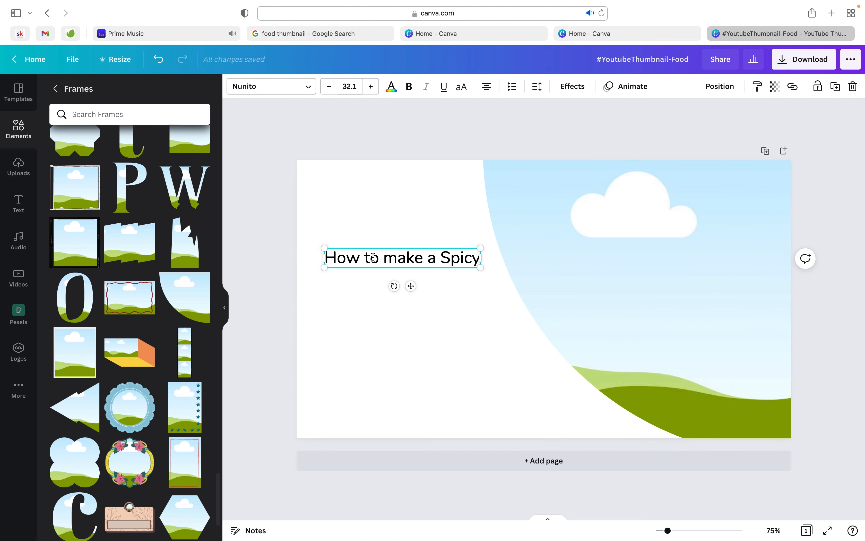
# Step: Duplicate the "How to make a Spicy" line just below the original and set the copy's font to Rubik One
pyautogui.press('super+d')
pyautogui.moveTo(438, 268); pyautogui.dragTo(434, 301)
pyautogui.click(434, 300)
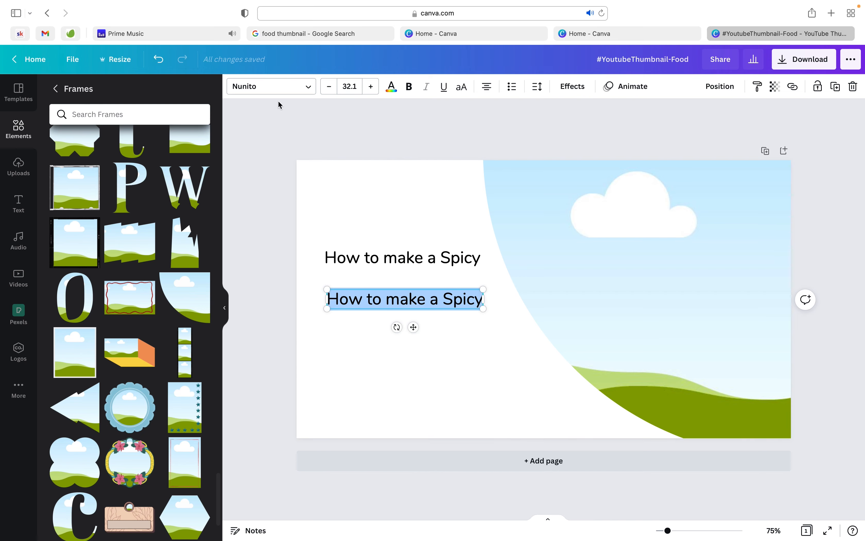
pyautogui.click(253, 87)
pyautogui.click(72, 160)
pyautogui.write('CH')
pyautogui.press('Escape')
pyautogui.doubleClick(410, 283)
pyautogui.press('super+a')
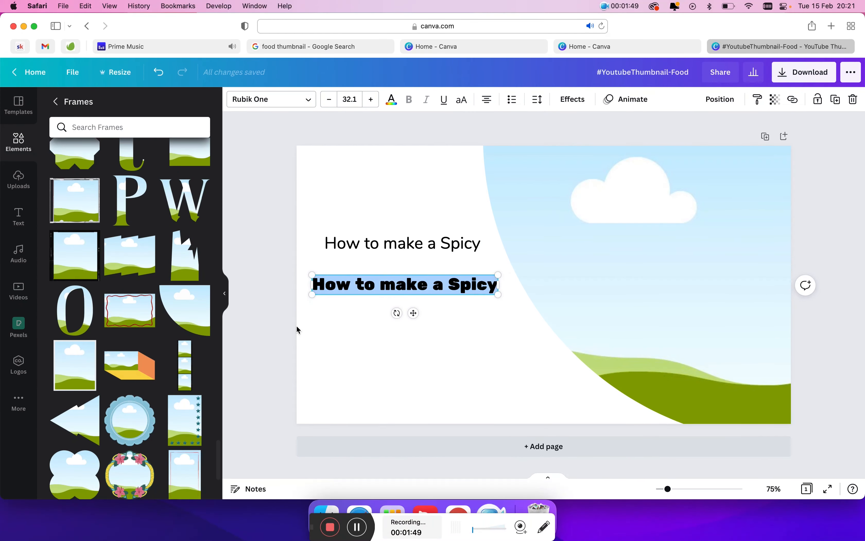
# Step: Replace the copied line's text with "CHICKEN", enlarge it and align it directly under the first line
pyautogui.click(35, 27)
pyautogui.write('C')
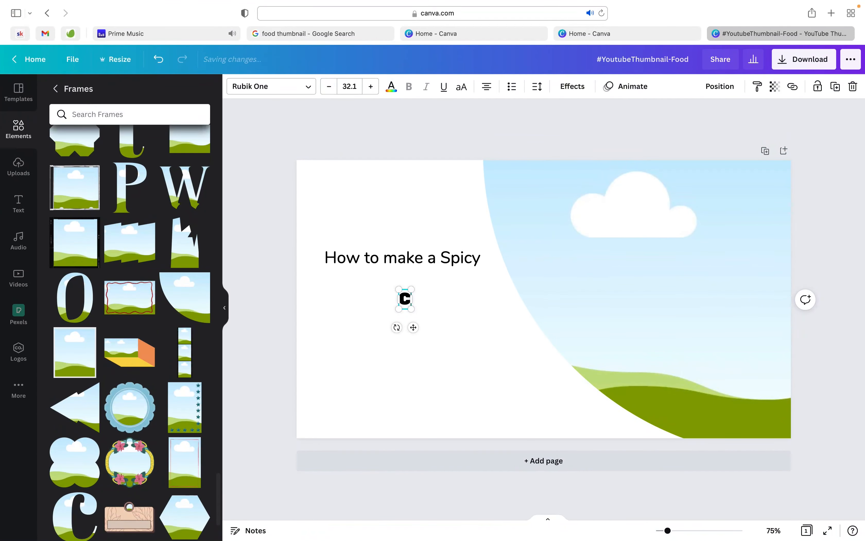
pyautogui.write('HICKEN')
pyautogui.moveTo(446, 285); pyautogui.dragTo(544, 266)
pyautogui.click(467, 338)
pyautogui.moveTo(487, 281); pyautogui.dragTo(446, 280)
pyautogui.moveTo(504, 264); pyautogui.dragTo(528, 257)
# Step: Duplicate the CHICKEN heading below itself, change the copy to "CURRY" and enlarge it to about size 109
pyautogui.moveTo(466, 291); pyautogui.dragTo(572, 376)
pyautogui.doubleClick(466, 341)
pyautogui.write('CURRY')
pyautogui.click(514, 398)
pyautogui.click(409, 352)
pyautogui.moveTo(409, 351); pyautogui.dragTo(385, 344)
pyautogui.moveTo(548, 299)
pyautogui.mouseDown()
pyautogui.moveTo(535, 303)
pyautogui.moveTo(535, 294)
pyautogui.mouseUp()
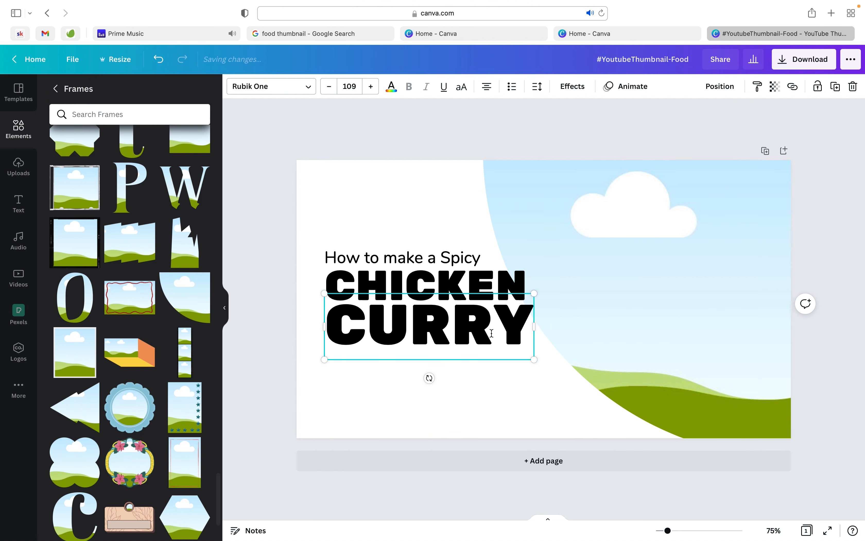
# Step: Match CURRY's width to CHICKEN, then enlarge both heading words together until CHICKEN is about size 92.6
pyautogui.moveTo(532, 359); pyautogui.dragTo(526, 357)
pyautogui.keyDown('shift'); pyautogui.click(485, 286); pyautogui.keyUp('shift')
pyautogui.moveTo(526, 262); pyautogui.dragTo(556, 243)
pyautogui.click(423, 390)
pyautogui.click(422, 255)
pyautogui.click(407, 286)
pyautogui.press('super+a')
pyautogui.click(393, 208)
pyautogui.click(397, 253)
pyautogui.press('super+a')
pyautogui.click(419, 238)
pyautogui.click(431, 282)
pyautogui.click(424, 255)
pyautogui.click(388, 282)
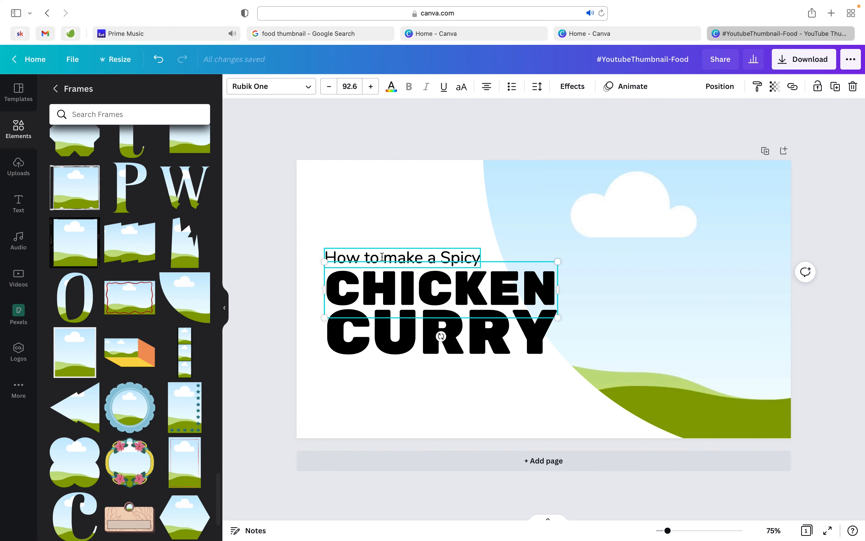
pyautogui.click(381, 255)
pyautogui.click(387, 281)
# Step: Reduce the "How to make a Spicy" line to font size 30.1 and make the word "Spicy" bold
pyautogui.click(390, 260)
pyautogui.click(385, 259)
pyautogui.moveTo(393, 255); pyautogui.dragTo(326, 258)
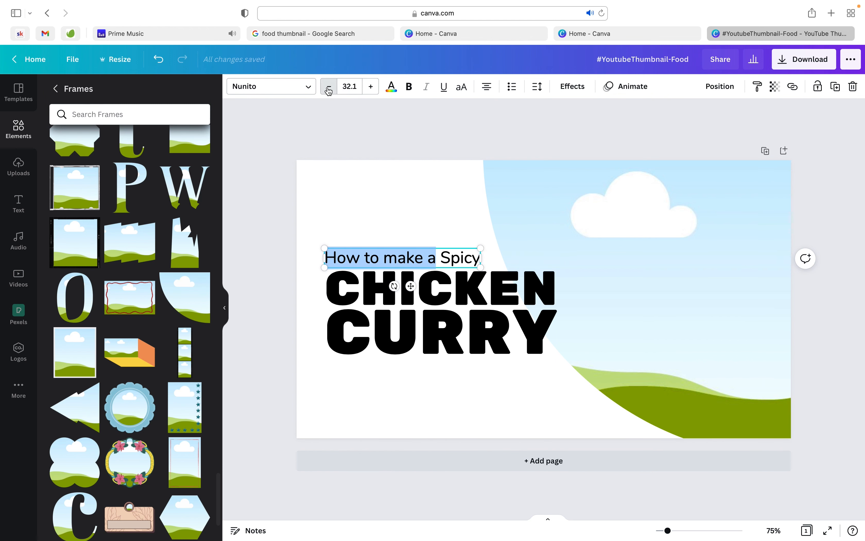
pyautogui.click(328, 88)
pyautogui.click(329, 89)
pyautogui.moveTo(442, 262); pyautogui.dragTo(475, 261)
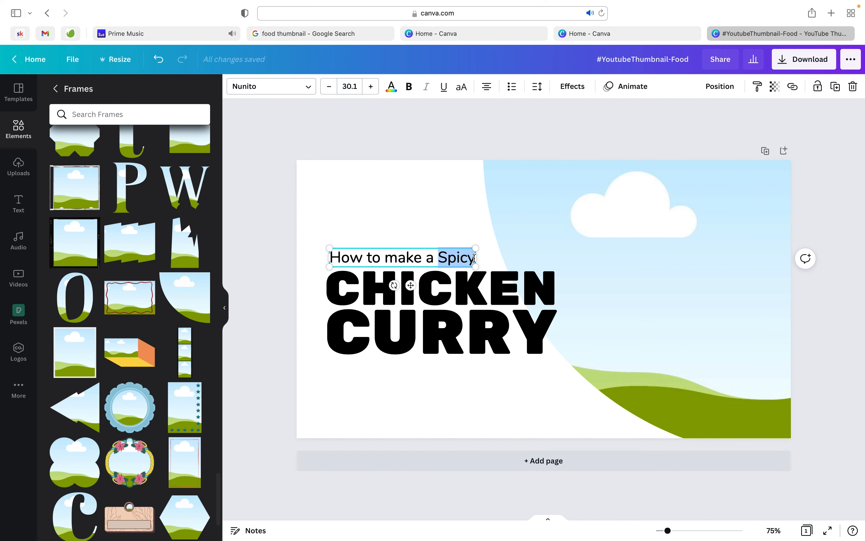
pyautogui.click(409, 90)
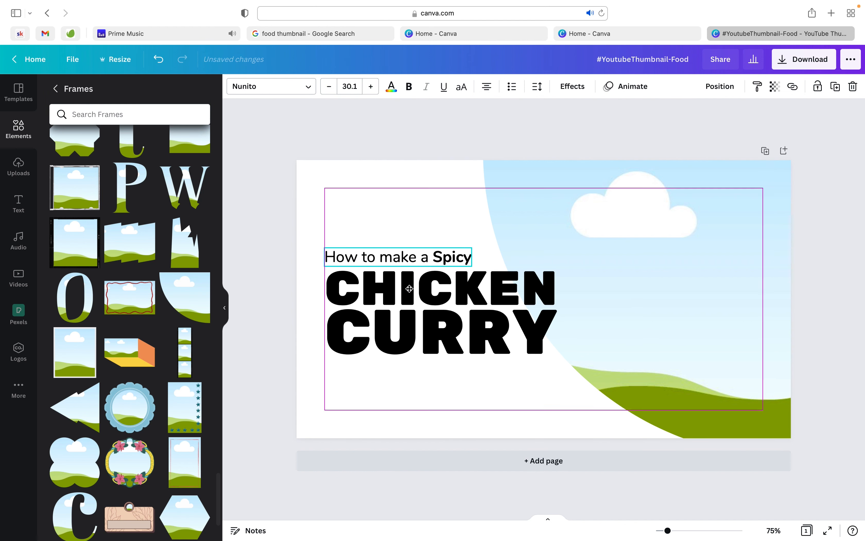
# Step: Duplicate the small top line below CURRY and change the copy's text to "#CookingSeries-Ep:1"
pyautogui.moveTo(411, 287); pyautogui.dragTo(413, 399)
pyautogui.doubleClick(429, 376)
pyautogui.write('#CookingSeri')
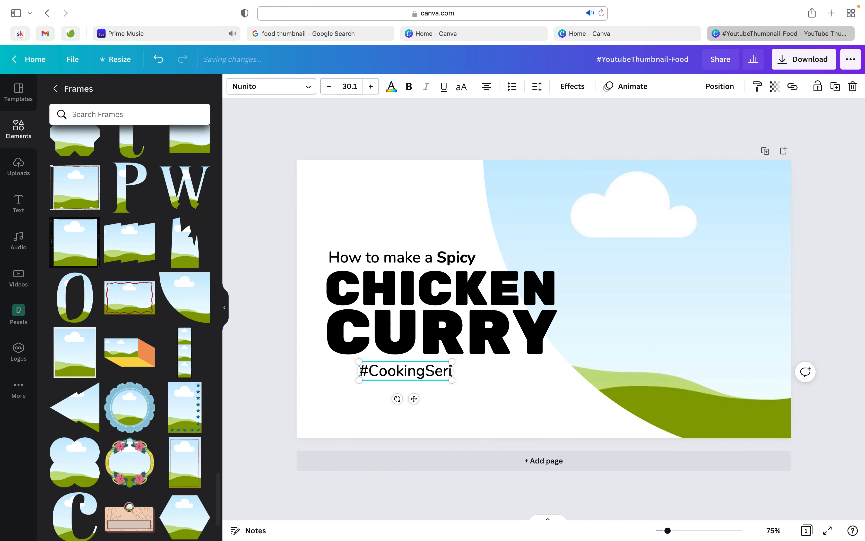
pyautogui.write('es-Ep:1')
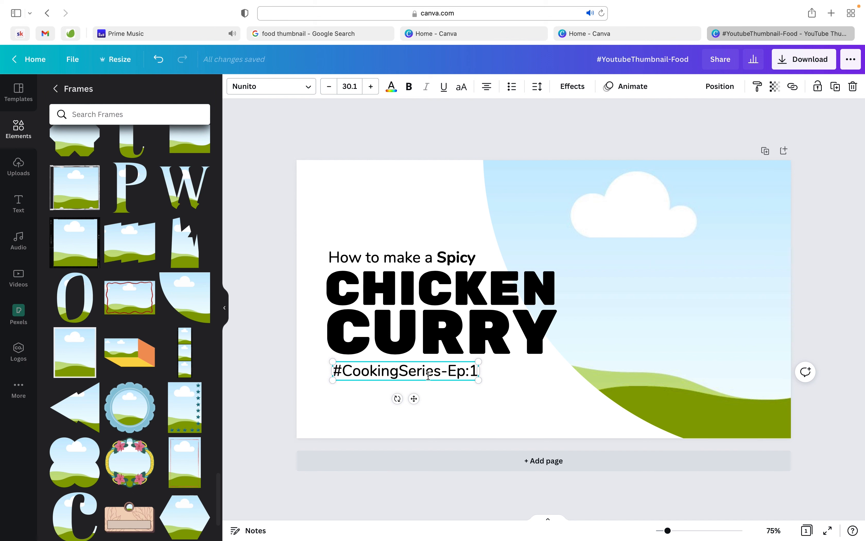
# Step: Enlarge the hashtag line slightly and move all four text lines up a little together
pyautogui.moveTo(481, 381); pyautogui.dragTo(486, 382)
pyautogui.keyDown('shift'); pyautogui.click(437, 290); pyautogui.keyUp('shift')
pyautogui.keyDown('shift'); pyautogui.click(418, 257); pyautogui.keyUp('shift')
pyautogui.keyDown('shift'); pyautogui.click(444, 332); pyautogui.keyUp('shift')
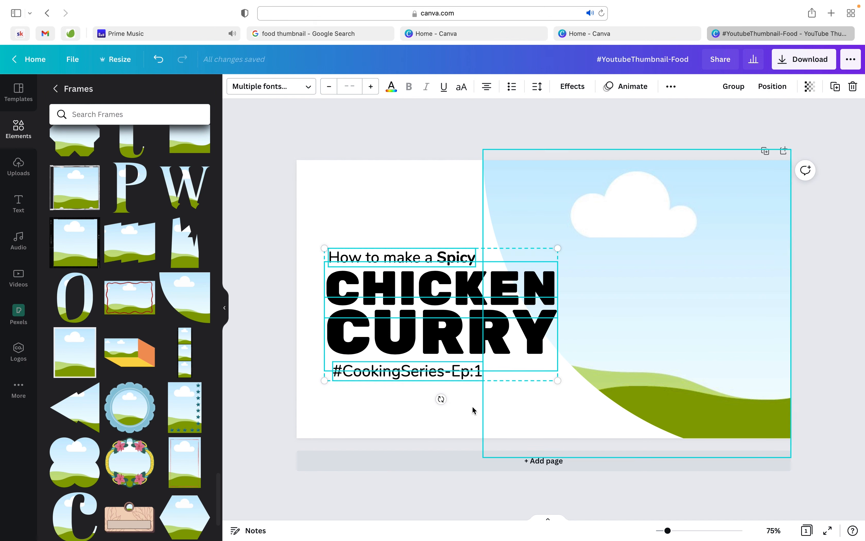
pyautogui.moveTo(459, 294); pyautogui.dragTo(453, 287)
pyautogui.moveTo(668, 531); pyautogui.dragTo(661, 531)
pyautogui.click(700, 408)
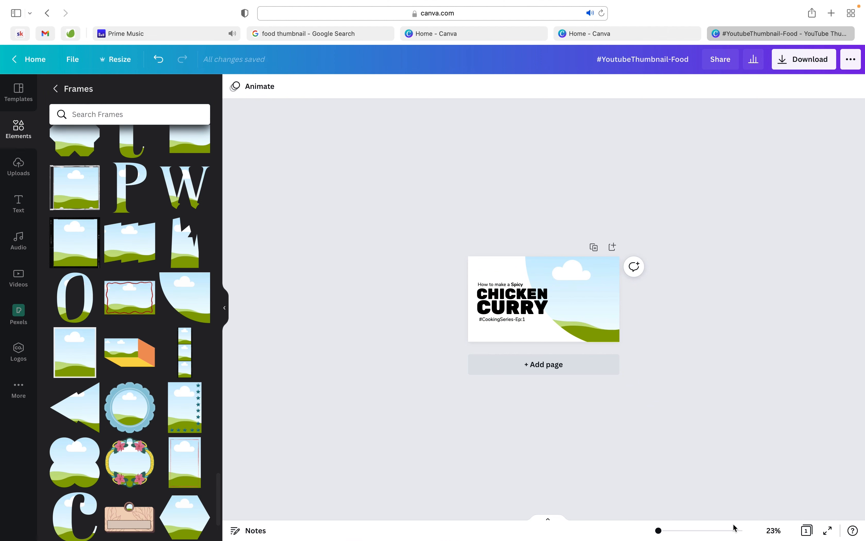
pyautogui.click(782, 529)
pyautogui.click(763, 389)
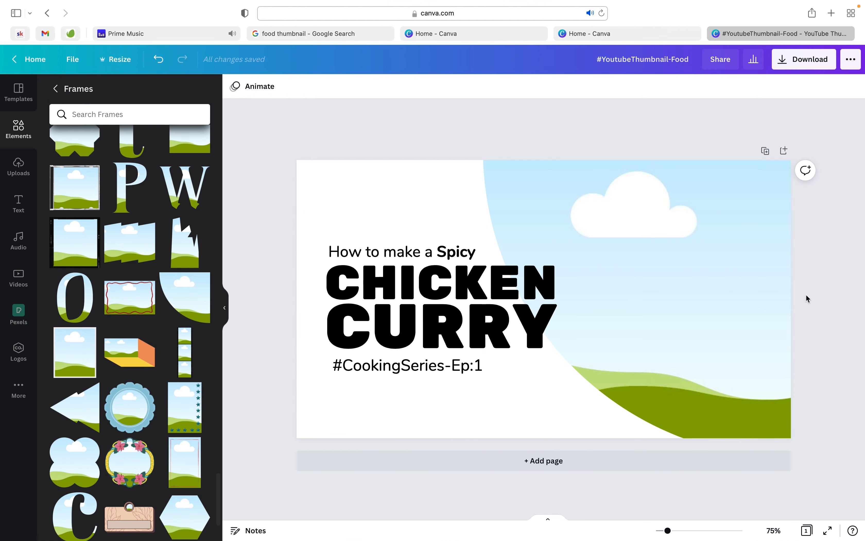
# Step: Search the elements for "gradient" and try the yellow-orange gradient image on the page
pyautogui.click(339, 183)
pyautogui.click(58, 89)
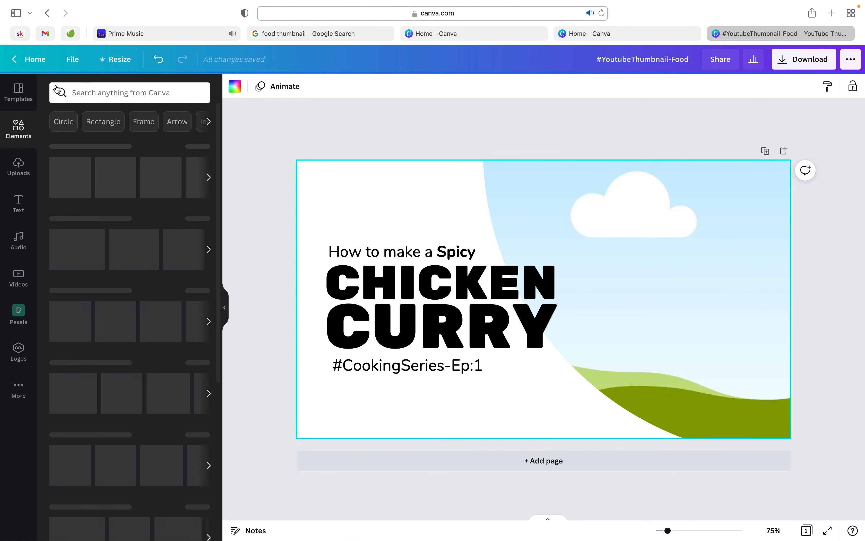
pyautogui.write('gradient')
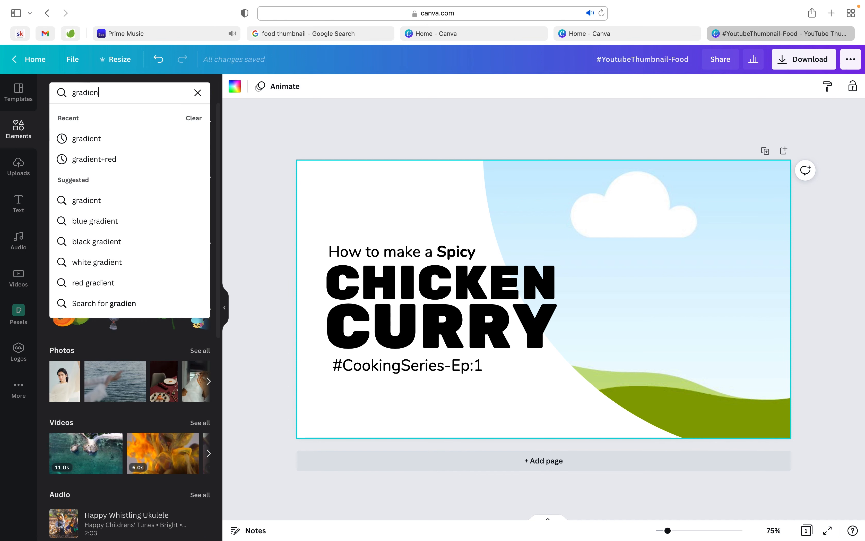
pyautogui.press('Return')
pyautogui.click(172, 264)
pyautogui.press('BackSpace')
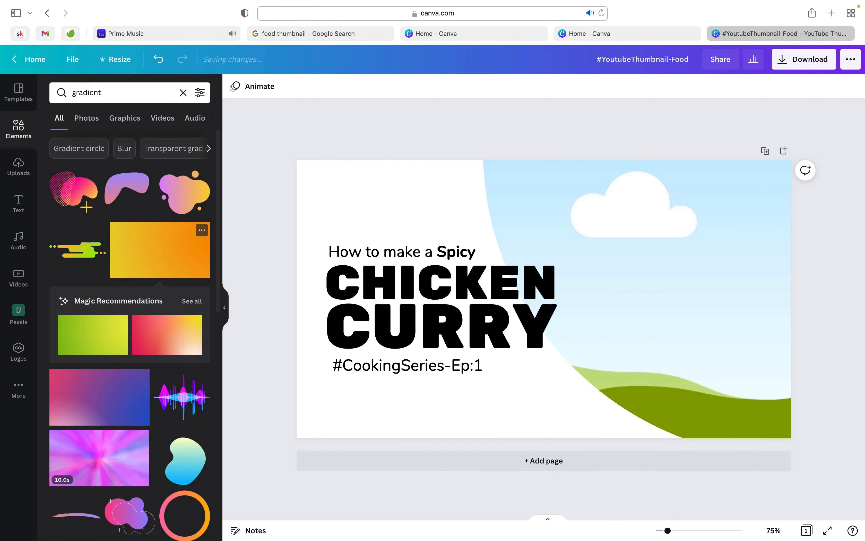
# Step: Insert the red gradient image, enlarge it to cover the whole page and send it behind the text and frame
pyautogui.scroll(-10, 139, 348)
pyautogui.scroll(-3, 139, 347)
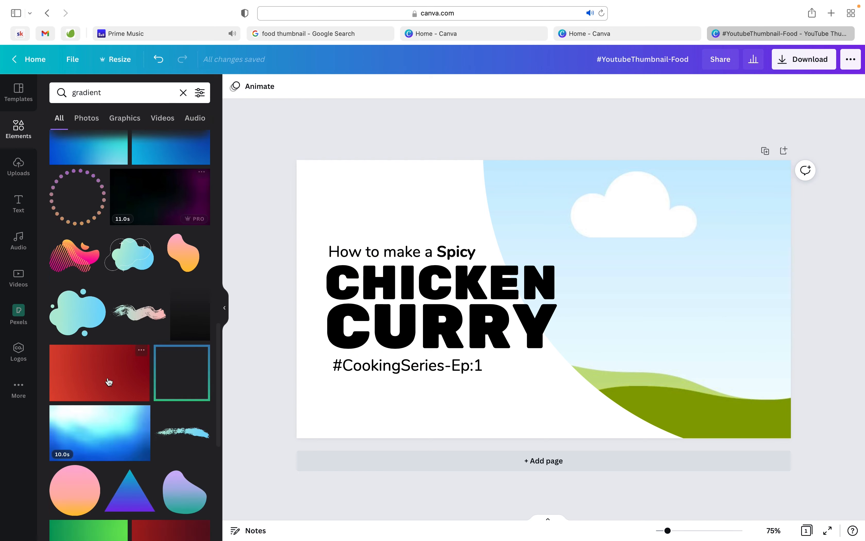
pyautogui.click(108, 380)
pyautogui.moveTo(582, 217); pyautogui.dragTo(482, 191)
pyautogui.moveTo(640, 382); pyautogui.dragTo(807, 476)
pyautogui.press('super+[')
pyautogui.moveTo(425, 183); pyautogui.dragTo(425, 177)
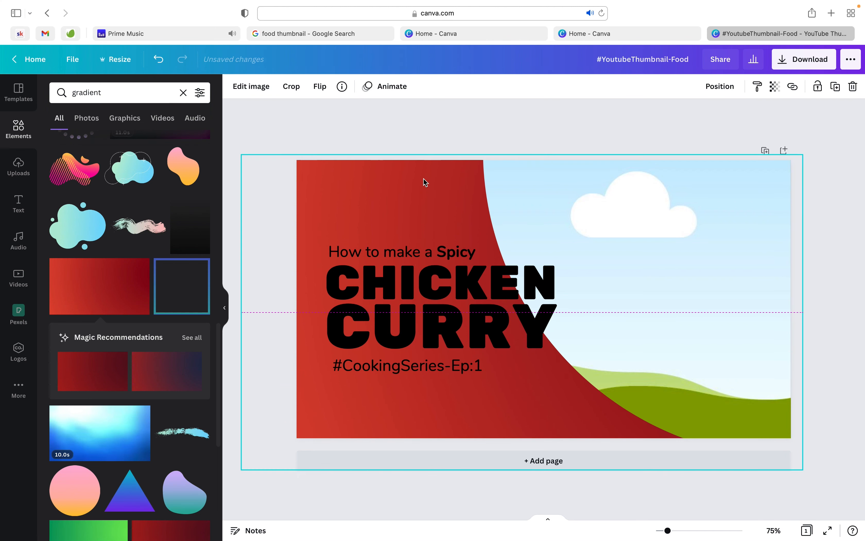
# Step: Search the elements for "chicken curry" and limit the results to photos
pyautogui.click(511, 184)
pyautogui.click(115, 92)
pyautogui.write('chicken')
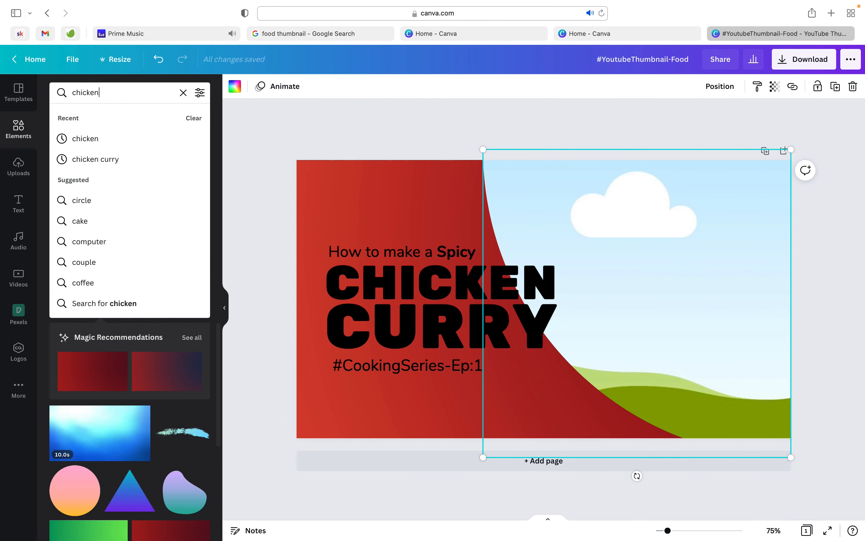
pyautogui.click(125, 127)
pyautogui.click(87, 119)
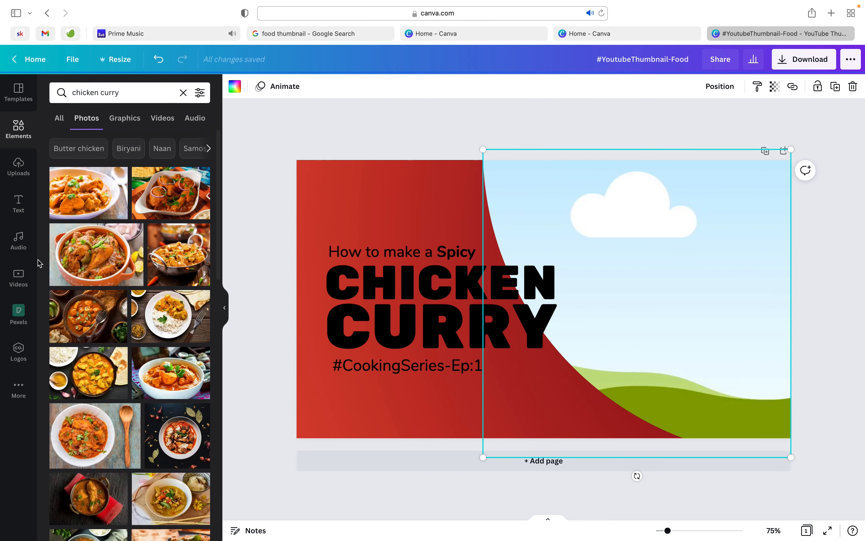
# Step: Fill the curved frame with the photo of chicken curry with onion rings and enlarge the photo inside the frame
pyautogui.moveTo(135, 184); pyautogui.dragTo(447, 172)
pyautogui.doubleClick(444, 168)
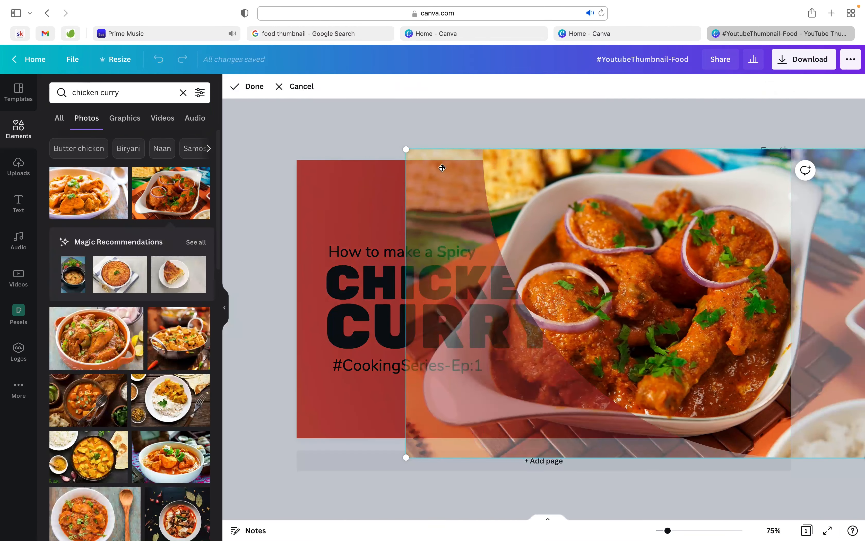
pyautogui.moveTo(403, 148); pyautogui.dragTo(367, 139)
pyautogui.click(305, 142)
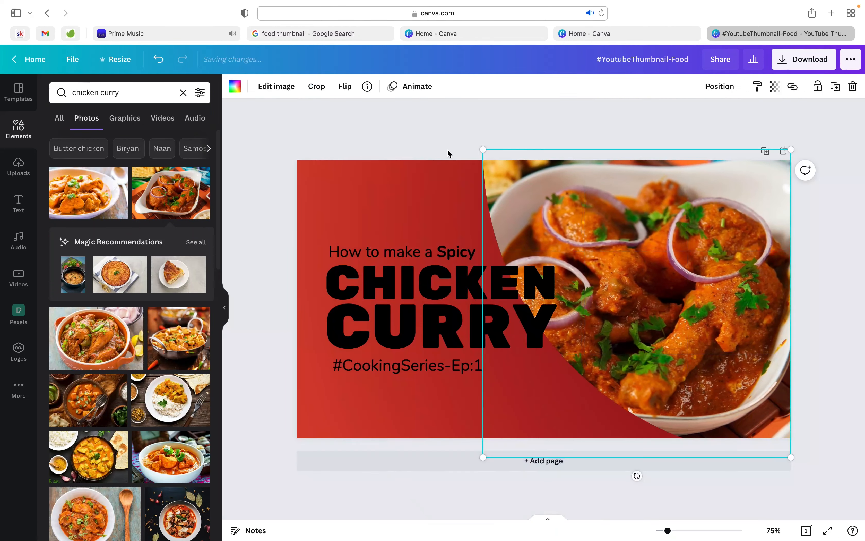
# Step: Adjust the curry photo to Contrast 20, Saturation 16 and X-Process 10
pyautogui.click(278, 94)
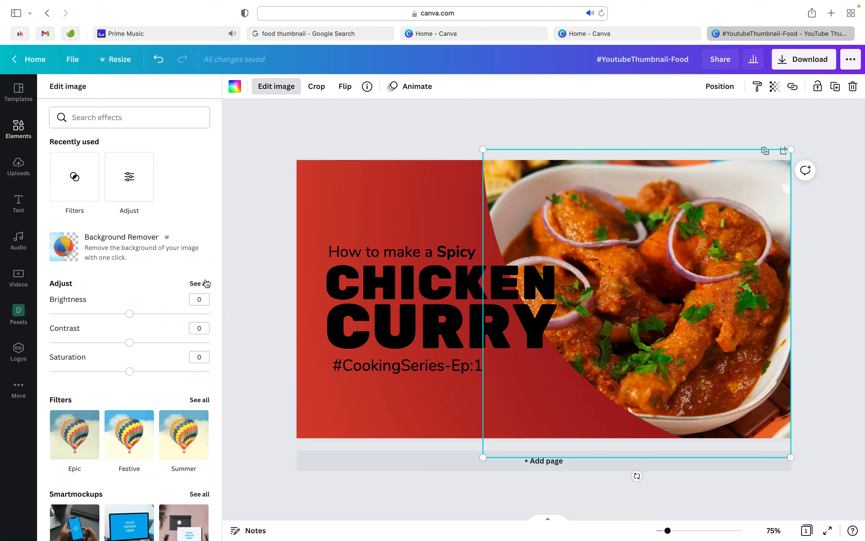
pyautogui.click(208, 282)
pyautogui.moveTo(130, 161); pyautogui.dragTo(143, 160)
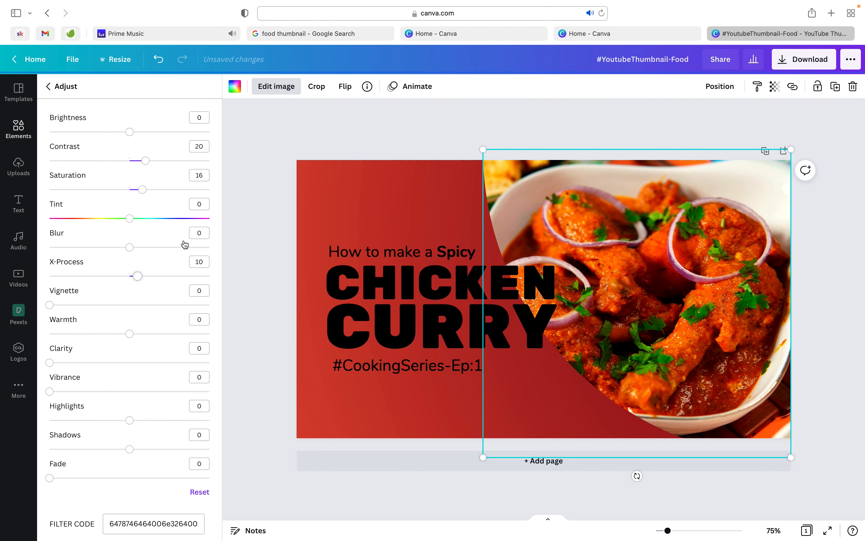
# Step: Adjust the red gradient background to Contrast 19, Saturation 19, X-Process 13 and Vignette 8
pyautogui.click(333, 204)
pyautogui.click(276, 87)
pyautogui.click(199, 284)
pyautogui.moveTo(130, 161); pyautogui.dragTo(142, 161)
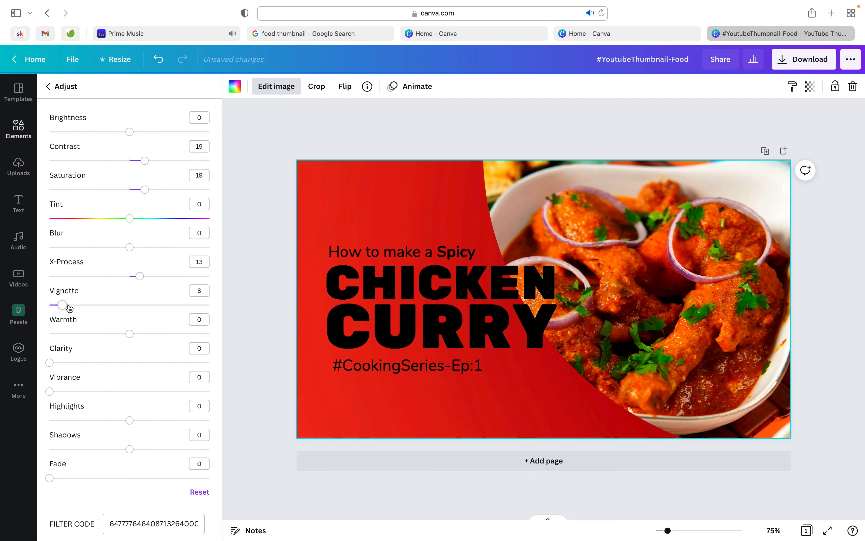
# Step: Colour the "How to make a Spicy" and "#CookingSeries-Ep:1" lines white
pyautogui.click(369, 297)
pyautogui.keyDown('shift'); pyautogui.click(379, 281); pyautogui.keyUp('shift')
pyautogui.click(391, 255)
pyautogui.keyDown('shift'); pyautogui.click(385, 372); pyautogui.keyUp('shift')
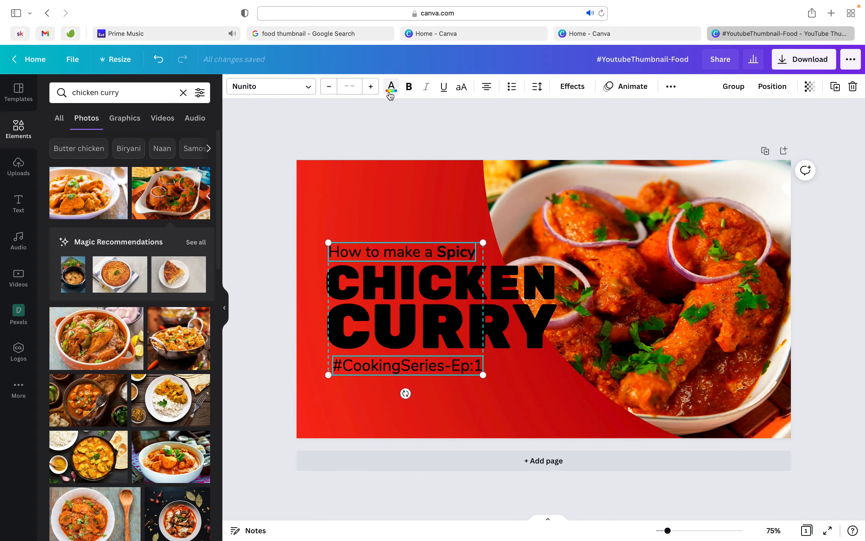
pyautogui.click(391, 88)
pyautogui.click(115, 139)
# Step: Colour both heading words, CHICKEN and CURRY, with the brand palette's yellow
pyautogui.click(440, 283)
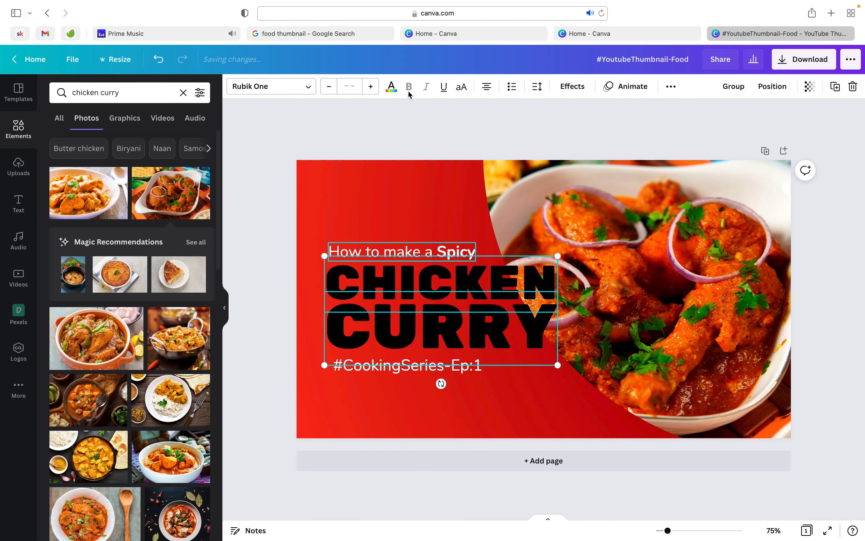
pyautogui.click(391, 87)
pyautogui.click(171, 214)
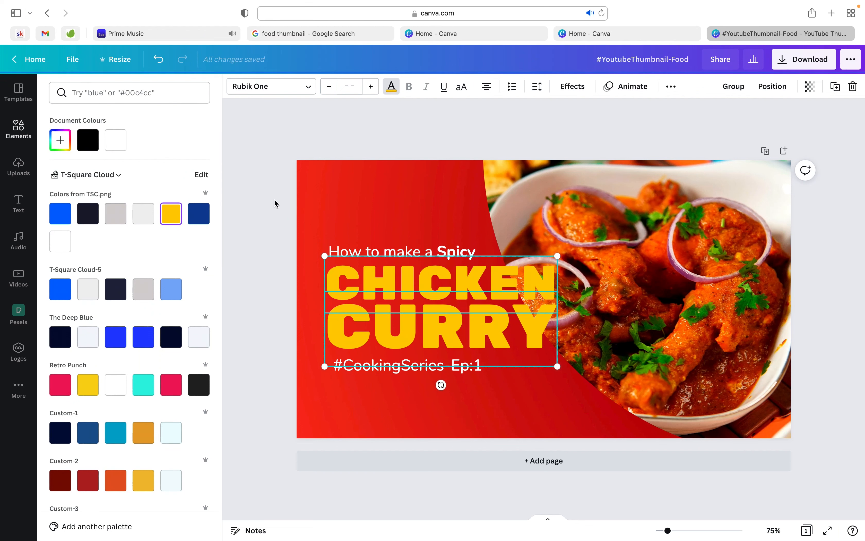
# Step: Apply the Shadow effect to both heading words and give the shadow a custom dark red colour
pyautogui.click(568, 85)
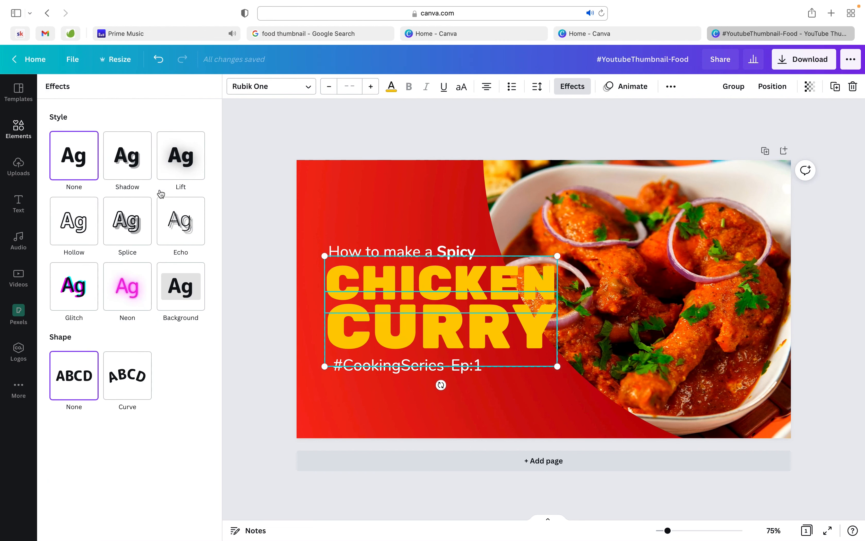
pyautogui.click(132, 163)
pyautogui.click(197, 321)
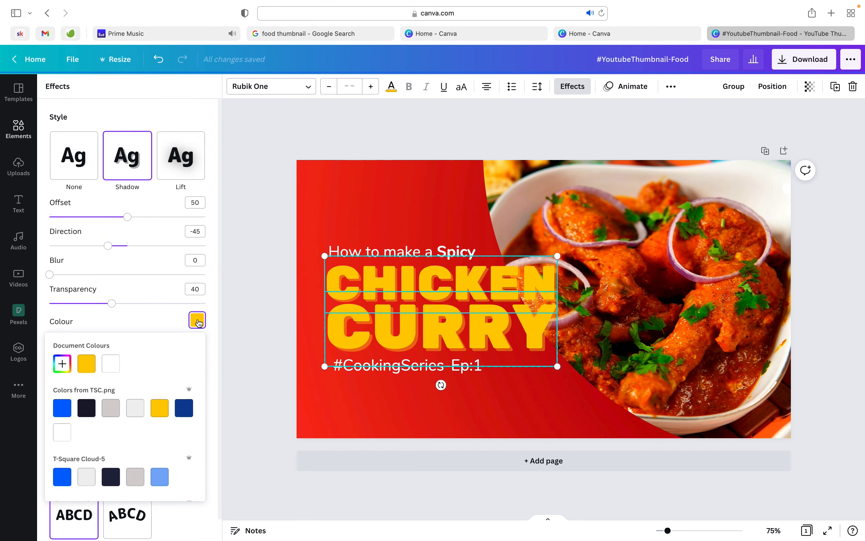
pyautogui.click(62, 363)
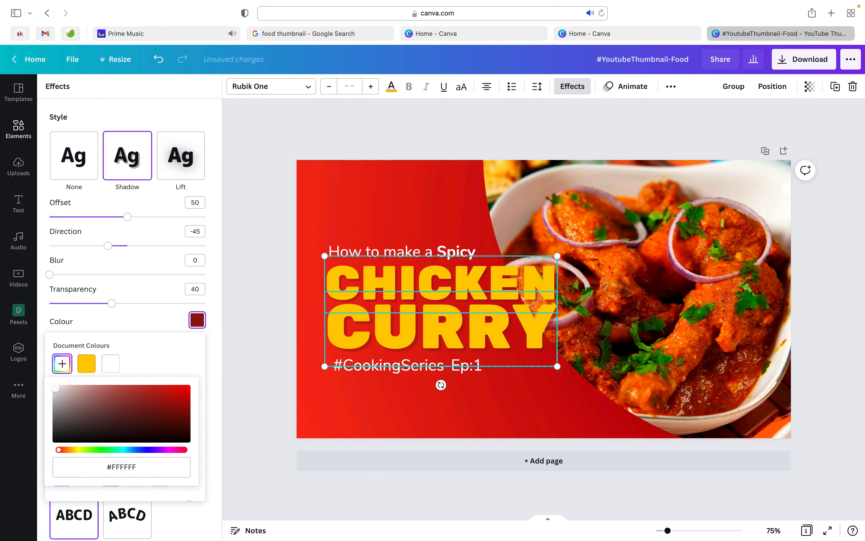
pyautogui.moveTo(172, 397); pyautogui.dragTo(171, 423)
# Step: Set the heading shadow's Transparency to 62, Blur to 21, Direction to -15 and Offset to 45
pyautogui.moveTo(112, 303); pyautogui.dragTo(146, 304)
pyautogui.moveTo(49, 274); pyautogui.dragTo(77, 274)
pyautogui.moveTo(107, 245); pyautogui.dragTo(121, 246)
pyautogui.moveTo(127, 217); pyautogui.dragTo(80, 217)
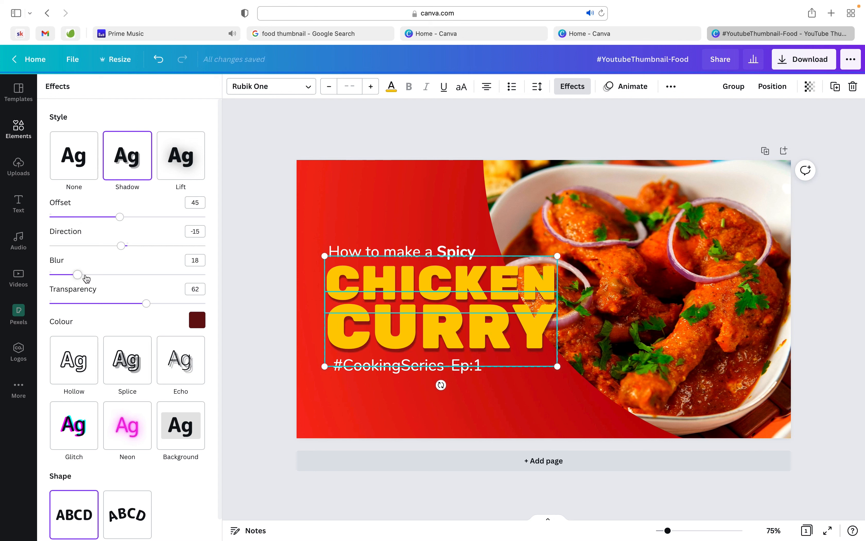
# Step: Try the Neon effect on both heading words, CHICKEN and CURRY, and undo it
pyautogui.click(247, 293)
pyautogui.click(447, 282)
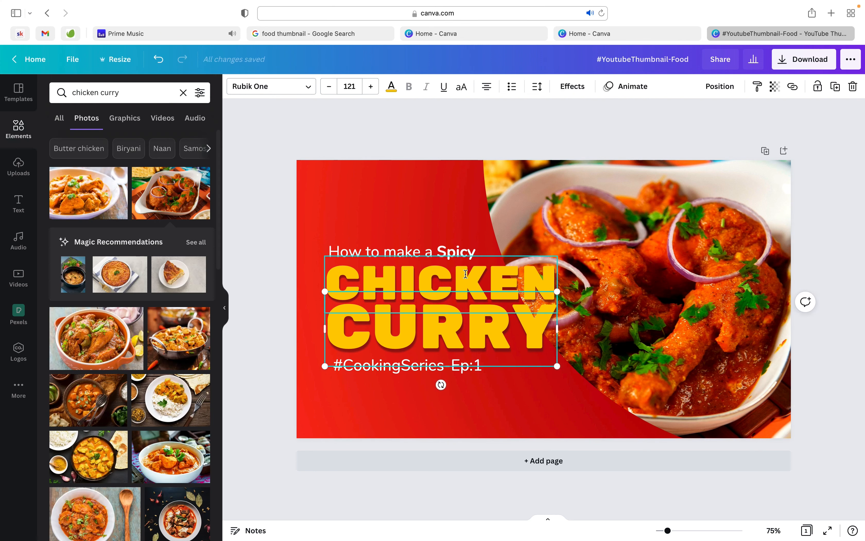
pyautogui.click(572, 86)
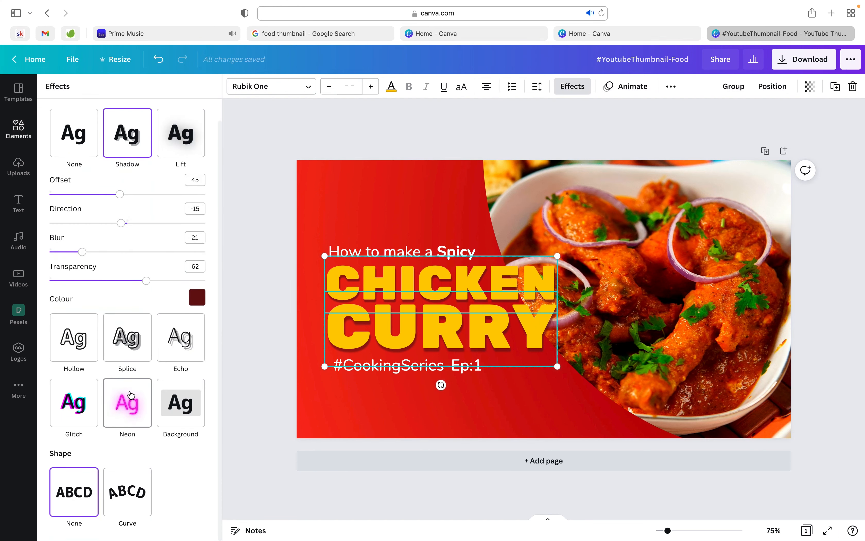
pyautogui.click(131, 395)
pyautogui.hotkey('ctrl', 'z')
pyautogui.click(261, 276)
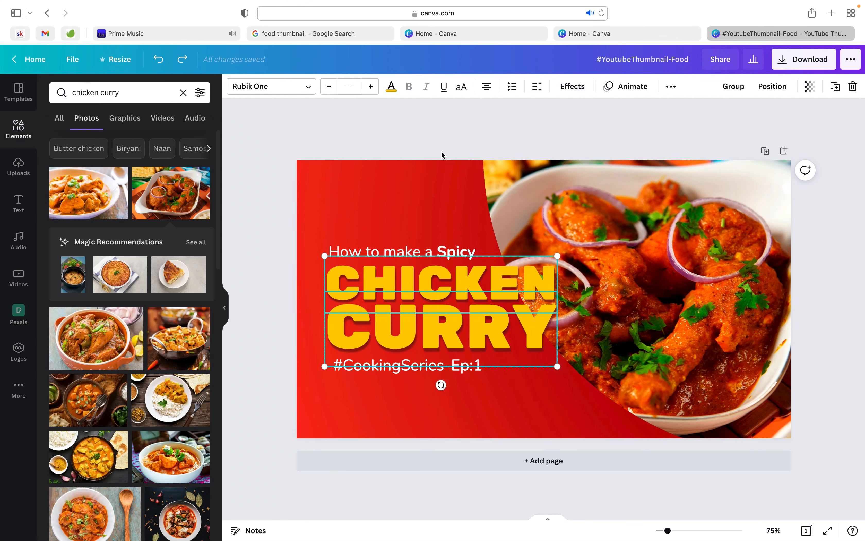
# Step: Duplicate both heading words with the Neon effect on the copy and align the copy exactly over the originals
pyautogui.click(425, 272)
pyautogui.press('super+d')
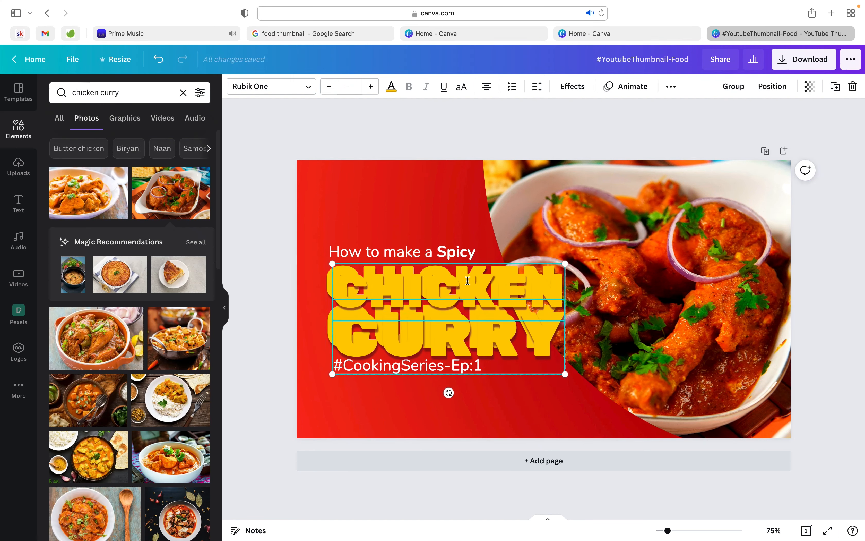
pyautogui.click(567, 90)
pyautogui.click(130, 427)
pyautogui.moveTo(441, 280)
pyautogui.mouseDown()
pyautogui.moveTo(513, 251)
pyautogui.moveTo(432, 273)
pyautogui.mouseUp()
# Step: Group the duplicated heading words and send the group behind the original heading
pyautogui.click(733, 87)
pyautogui.click(754, 86)
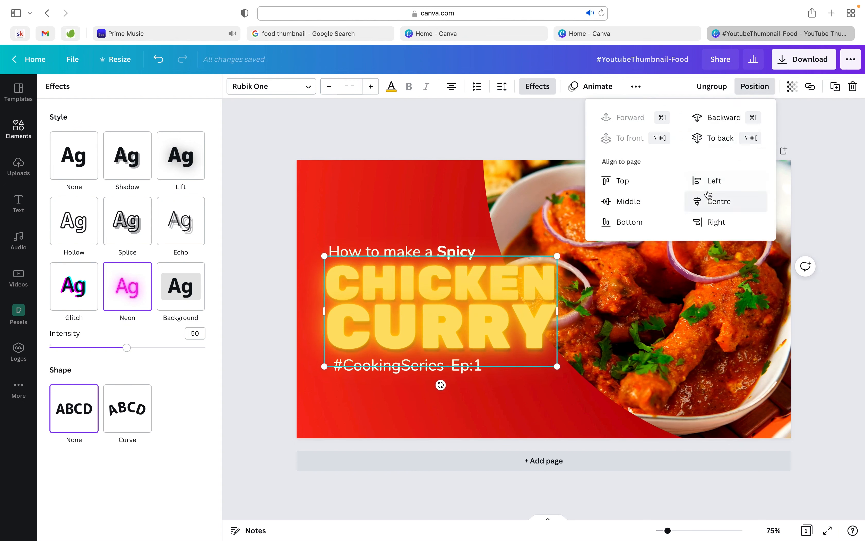
pyautogui.click(717, 138)
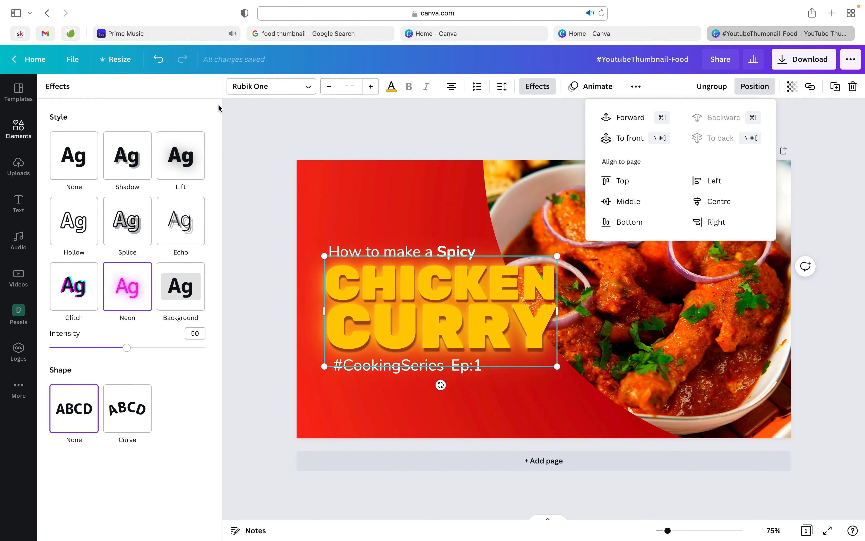
# Step: Try a different Neon intensity, the Glitch effect and the Echo effect on the duplicated heading group
pyautogui.moveTo(108, 349); pyautogui.dragTo(144, 349)
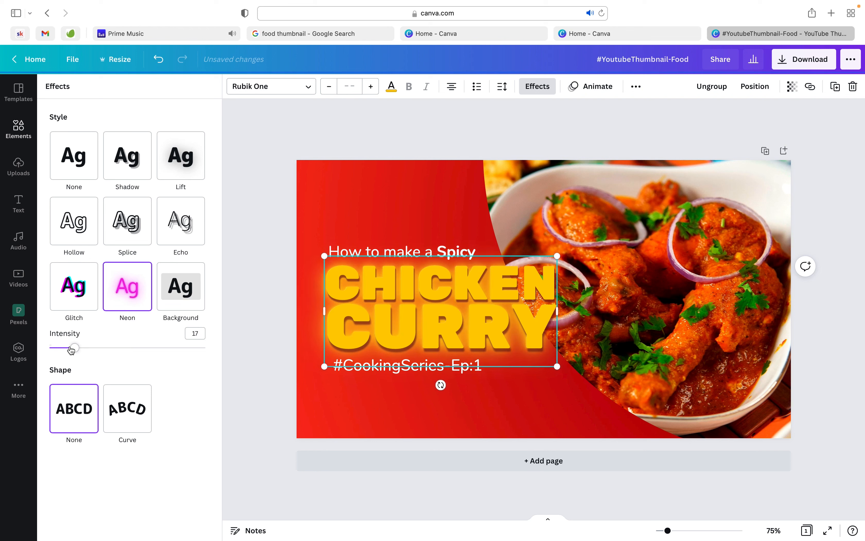
pyautogui.click(89, 280)
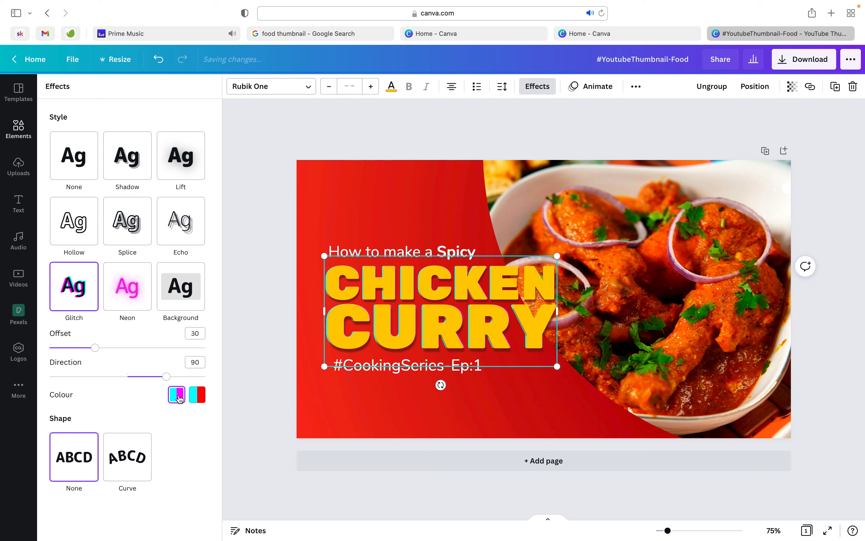
pyautogui.click(180, 236)
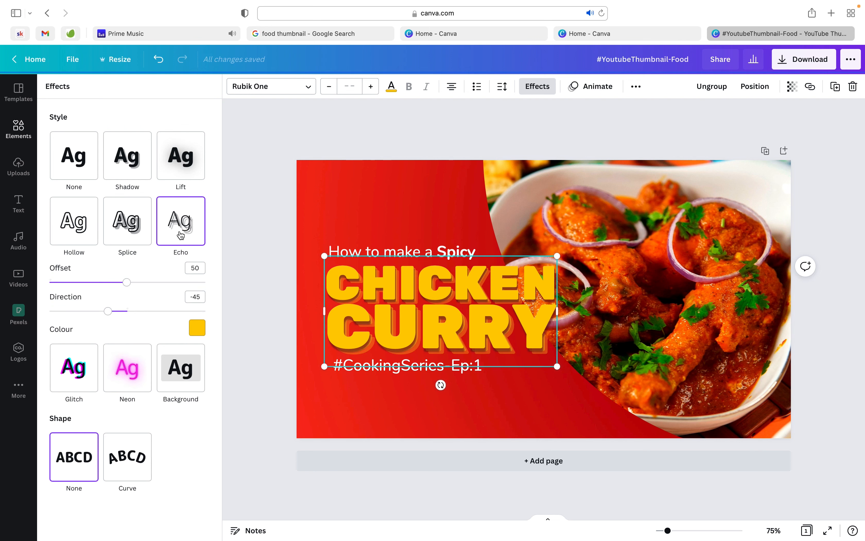
# Step: Apply the Splice effect to the duplicated heading group, fine-tuning its direction and giving it a custom dark reddish-brown colour
pyautogui.click(129, 226)
pyautogui.moveTo(112, 341); pyautogui.dragTo(115, 342)
pyautogui.click(197, 357)
pyautogui.click(62, 207)
pyautogui.click(184, 270)
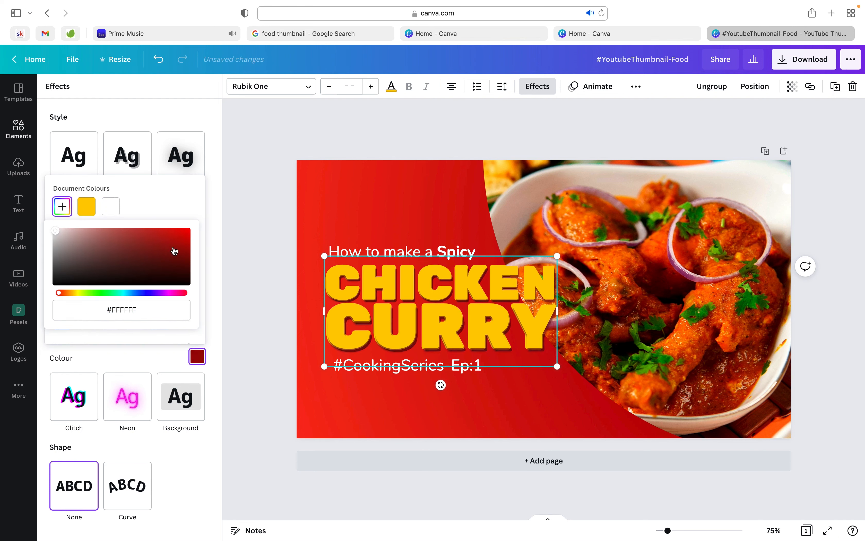
pyautogui.moveTo(62, 294); pyautogui.dragTo(69, 294)
pyautogui.click(230, 272)
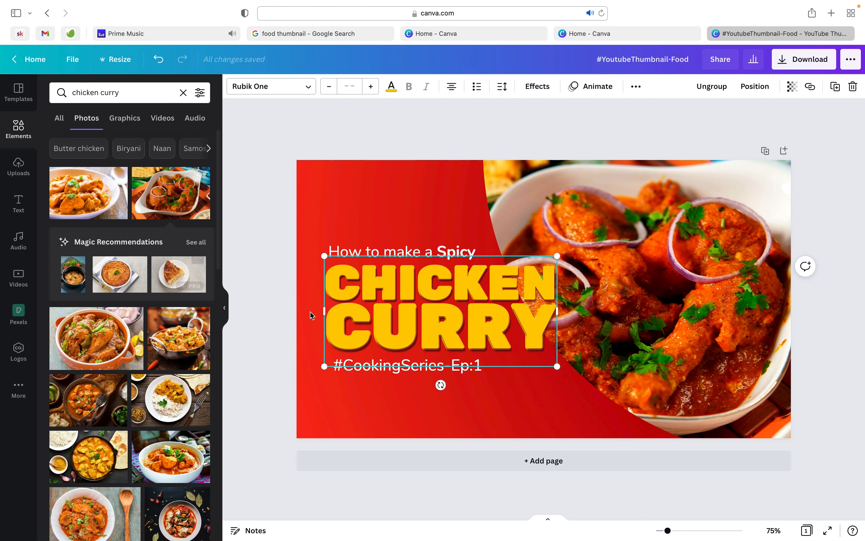
pyautogui.click(277, 202)
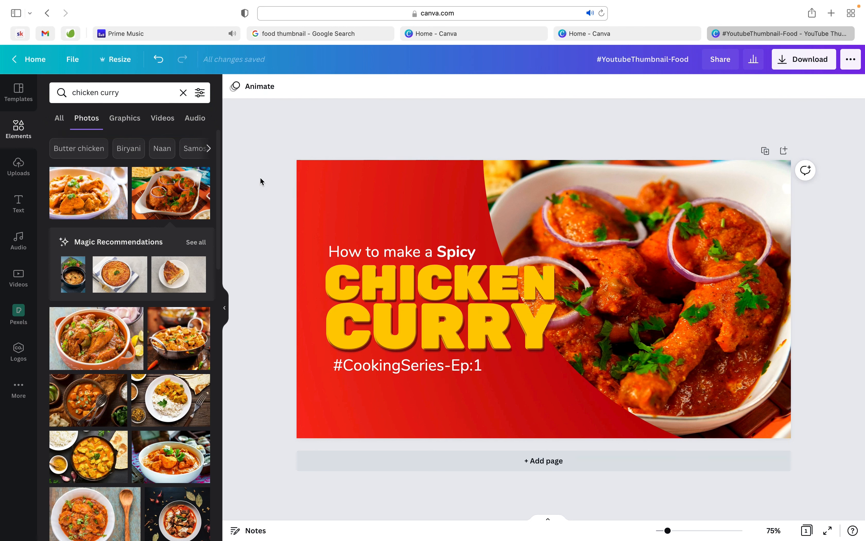
# Step: Search the elements for "chicken" graphics and filter the results to Static
pyautogui.click(62, 121)
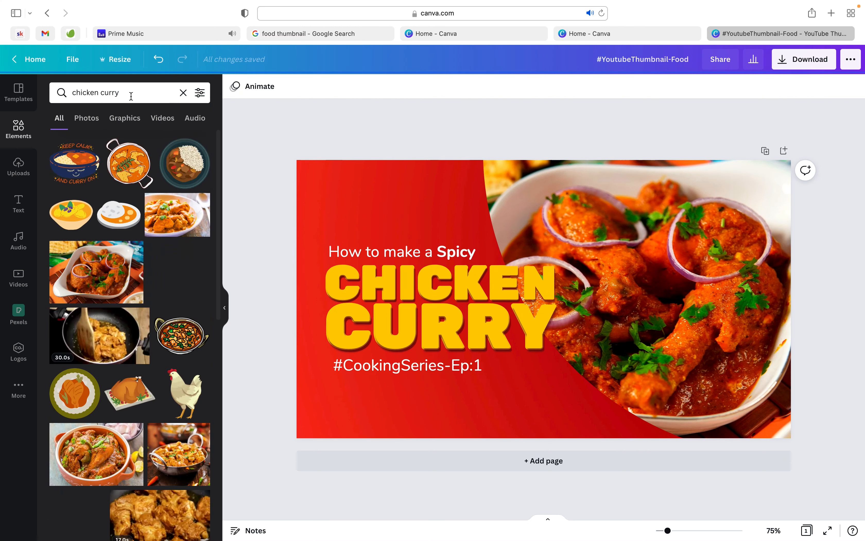
pyautogui.click(183, 92)
pyautogui.write('chic')
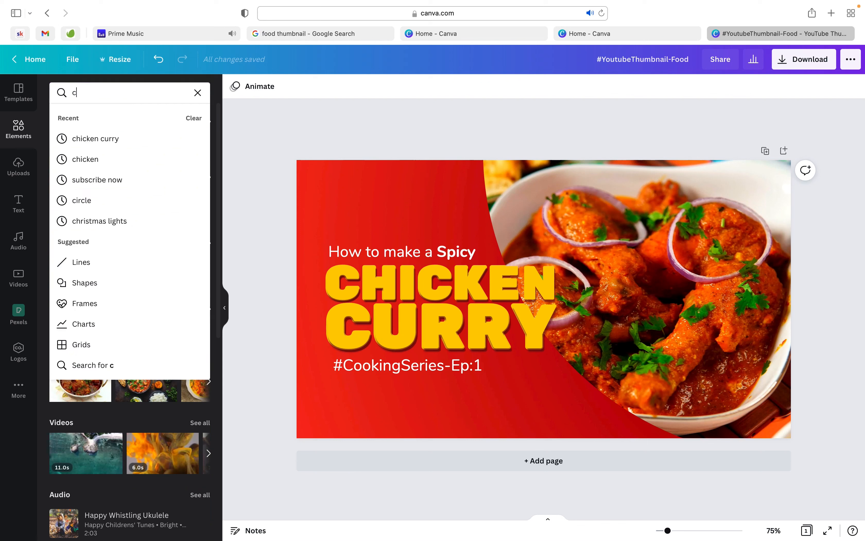
pyautogui.click(97, 162)
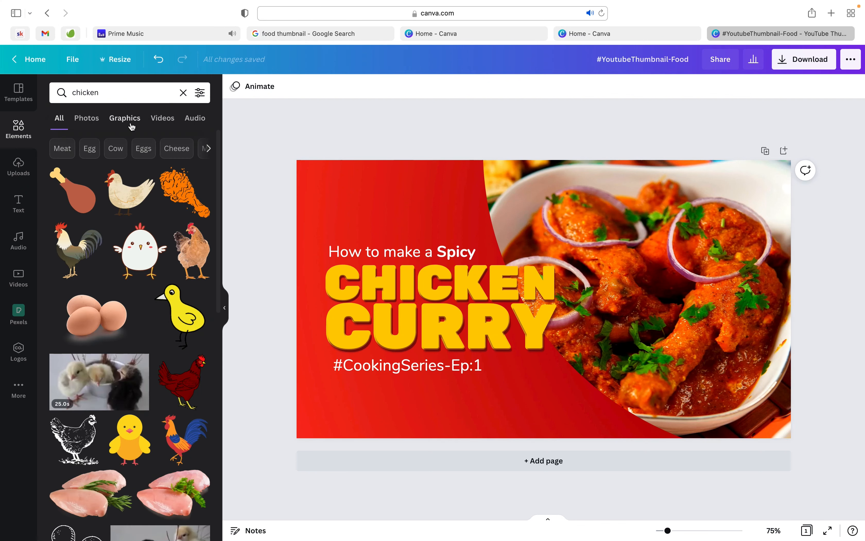
pyautogui.click(128, 119)
pyautogui.click(200, 93)
pyautogui.click(81, 272)
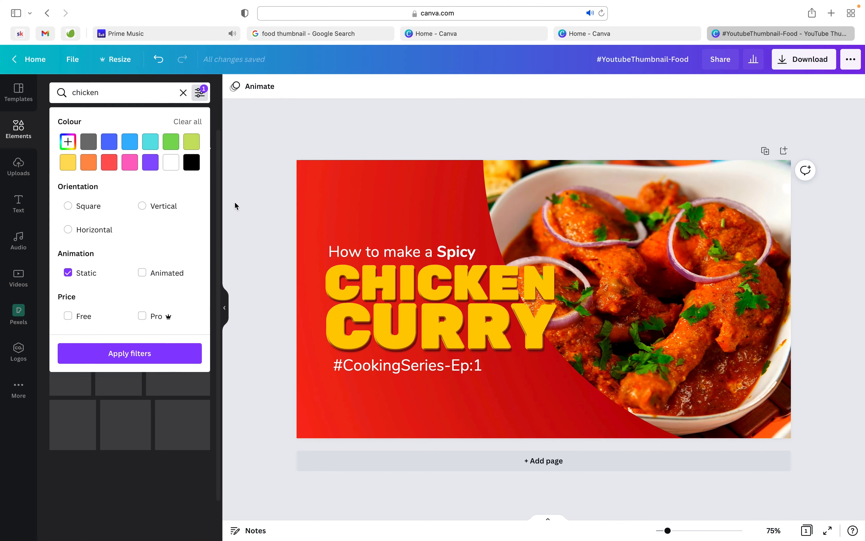
pyautogui.click(130, 354)
# Step: Add the simple outline chicken graphic, shrunk to icon size and placed above the "How to make a Spicy" line
pyautogui.scroll(-2, 129, 425)
pyautogui.click(130, 425)
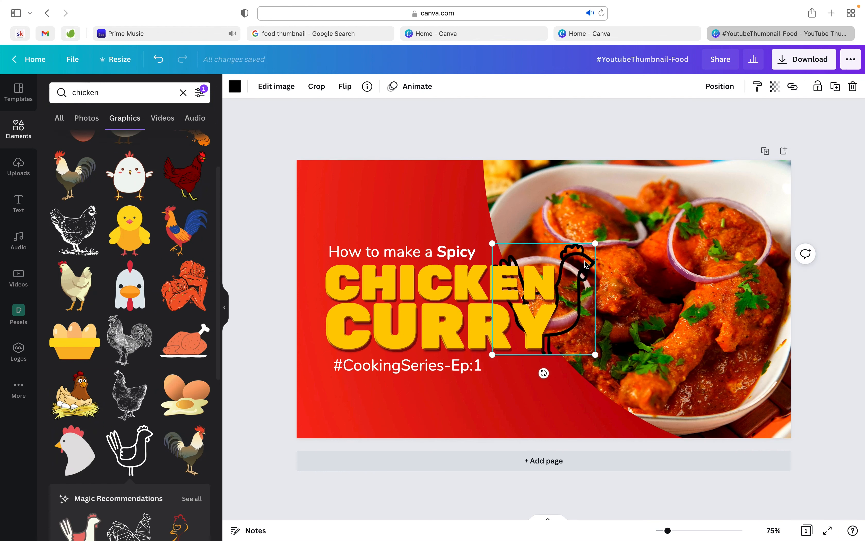
pyautogui.moveTo(553, 284); pyautogui.dragTo(422, 228)
pyautogui.moveTo(464, 187); pyautogui.dragTo(389, 228)
pyautogui.hotkey('shift', 'Up')
pyautogui.hotkey('shift', 'Up')
pyautogui.hotkey('shift', 'Up')
pyautogui.hotkey('shift', 'Up')
# Step: Colour the outline chicken icon white
pyautogui.click(235, 86)
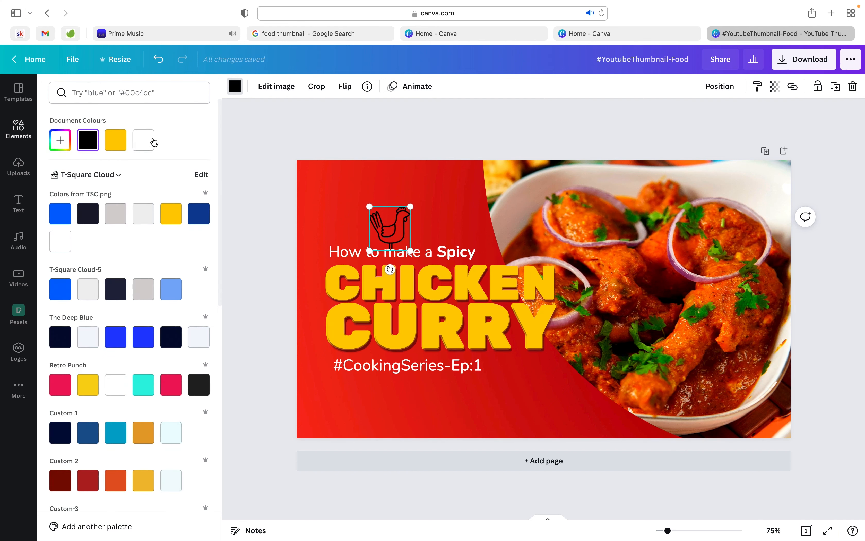
pyautogui.click(143, 139)
pyautogui.click(326, 321)
pyautogui.press('Escape')
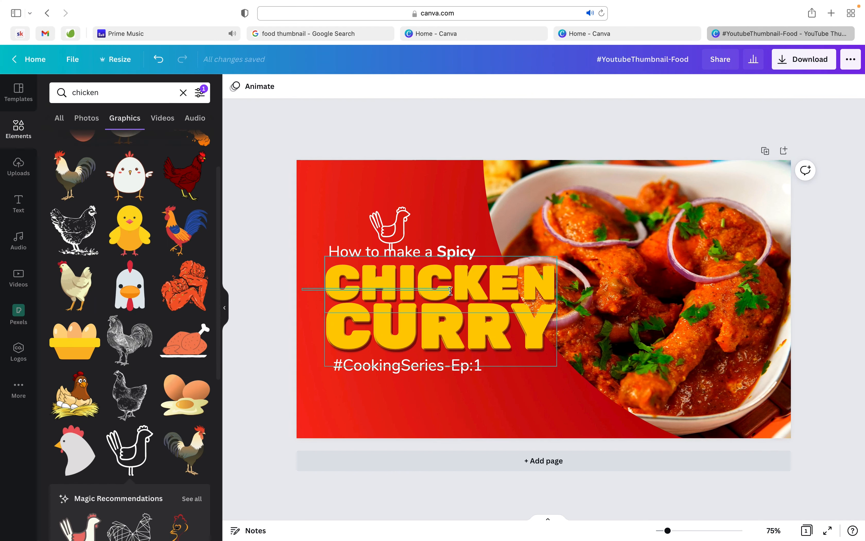
# Step: Search for "texture" graphics and place the torn white paper piece at the lower-left corner of the thumbnail, keeping the curry photo in its frame
pyautogui.tripleClick(107, 92)
pyautogui.write('texture')
pyautogui.press('Return')
pyautogui.click(184, 302)
pyautogui.moveTo(544, 299); pyautogui.dragTo(290, 424)
pyautogui.moveTo(304, 417); pyautogui.dragTo(518, 197)
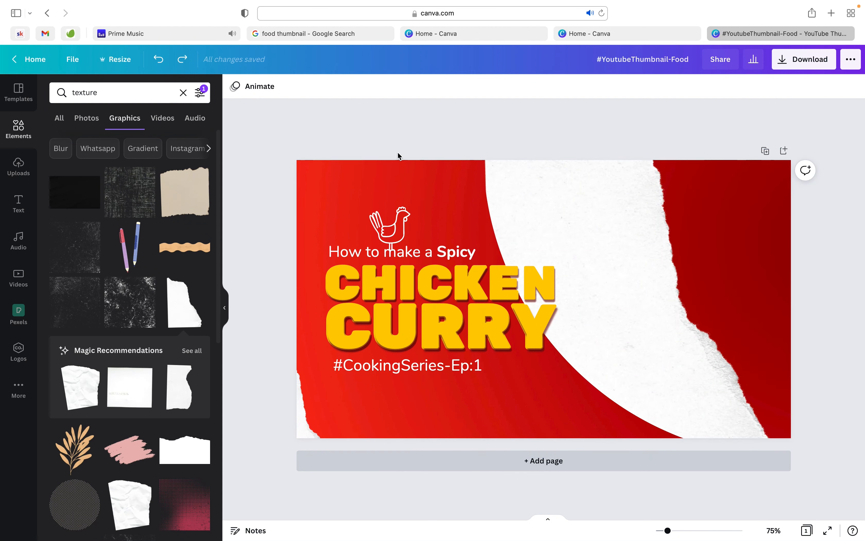
pyautogui.press('super+shift+z')
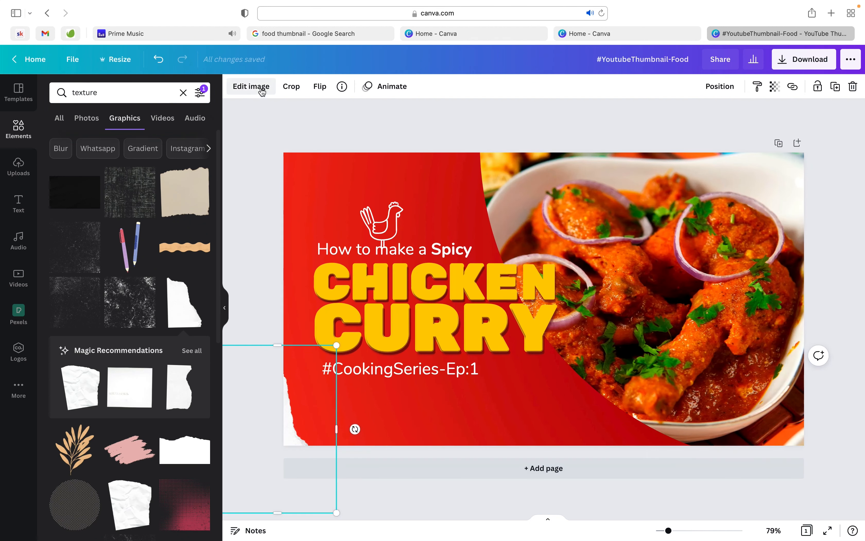
# Step: Apply the Summer filter to the torn paper piece
pyautogui.click(261, 88)
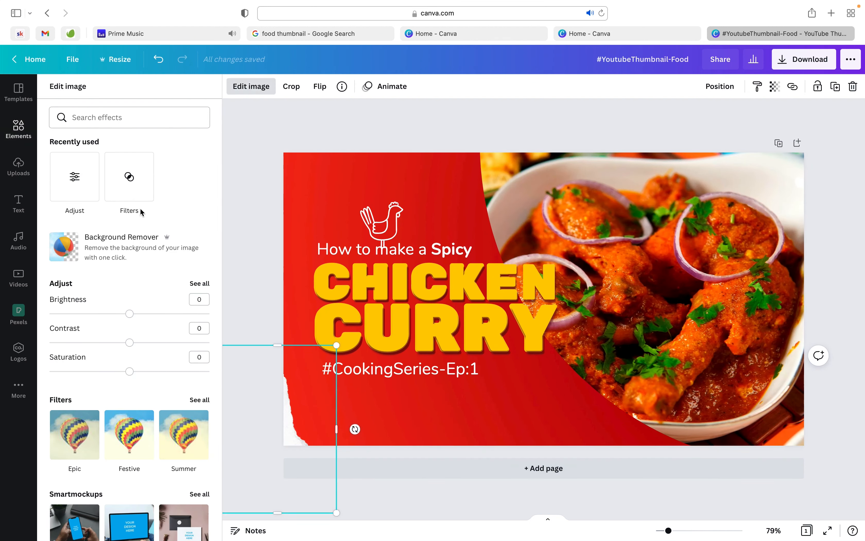
pyautogui.click(175, 442)
pyautogui.click(249, 276)
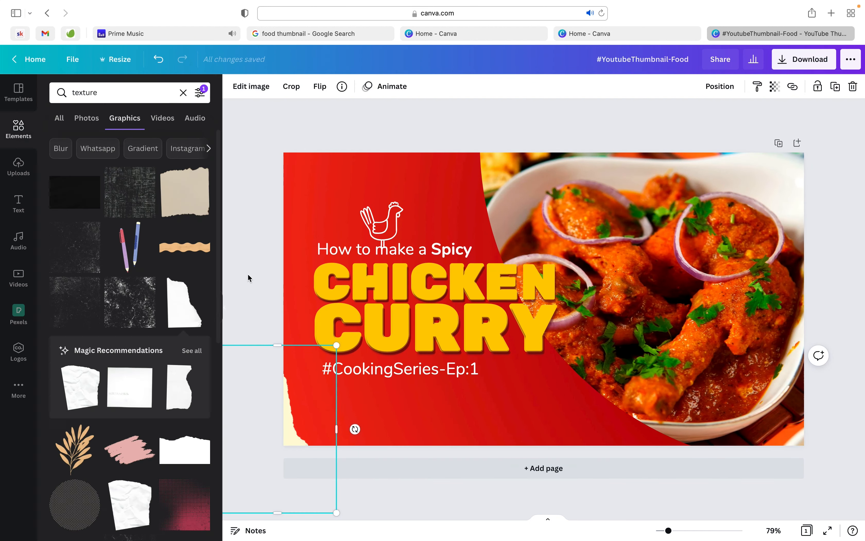
# Step: Try two grunge texture graphics on the thumbnail and delete them
pyautogui.click(73, 225)
pyautogui.moveTo(601, 354); pyautogui.dragTo(612, 439)
pyautogui.press('Delete')
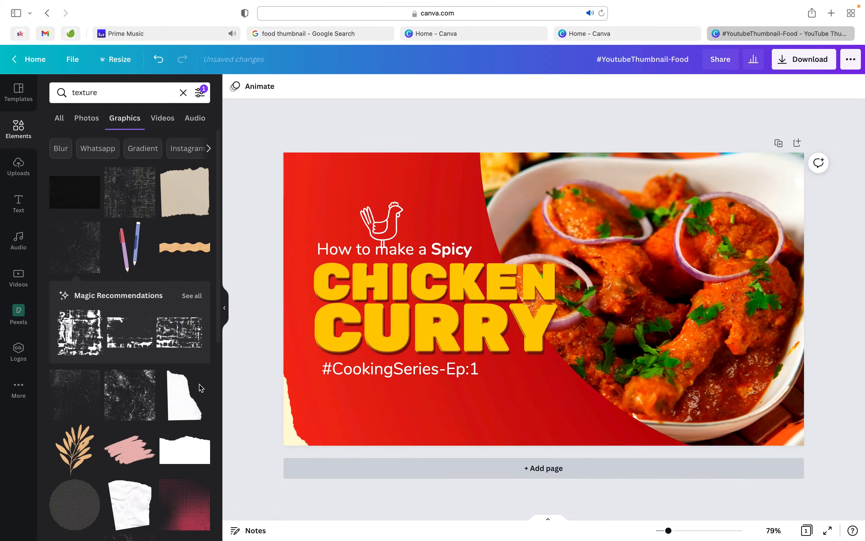
pyautogui.click(179, 324)
pyautogui.press('Delete')
# Step: Add a speckled grunge texture graphic and enlarge it to cover the red left part of the thumbnail
pyautogui.scroll(-3, 150, 305)
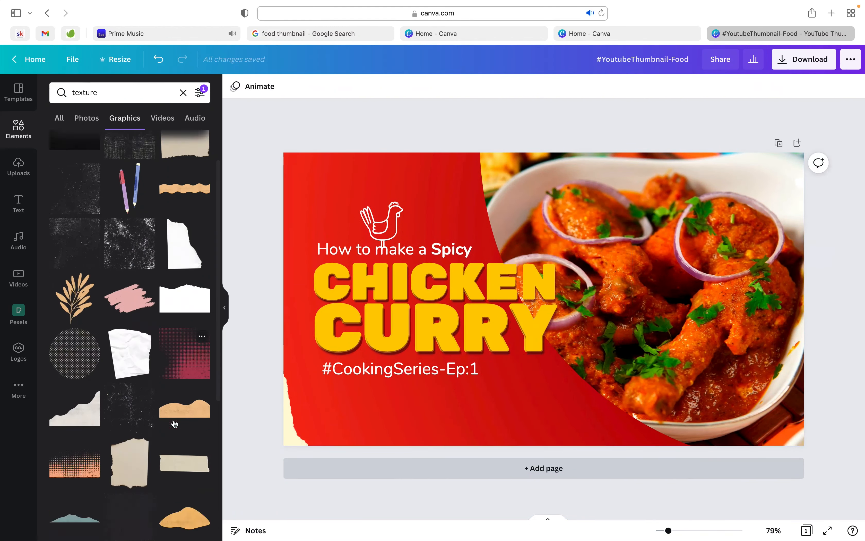
pyautogui.click(149, 305)
pyautogui.moveTo(538, 247); pyautogui.dragTo(332, 153)
pyautogui.moveTo(396, 264); pyautogui.dragTo(589, 448)
# Step: Colour the grunge texture dark maroon and set its Transparency to 32
pyautogui.click(235, 87)
pyautogui.click(88, 140)
pyautogui.click(775, 86)
pyautogui.moveTo(739, 118); pyautogui.dragTo(697, 119)
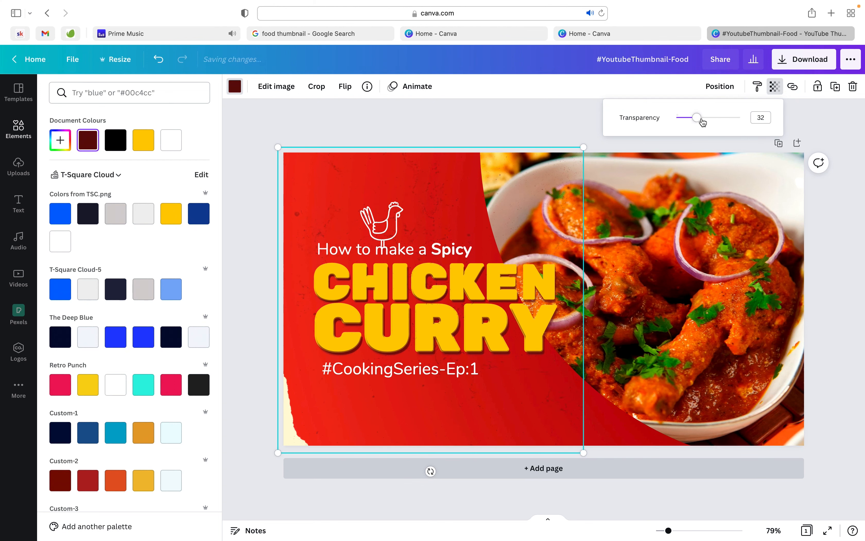
pyautogui.click(841, 236)
# Step: View the thumbnail design in full screen
pyautogui.click(860, 326)
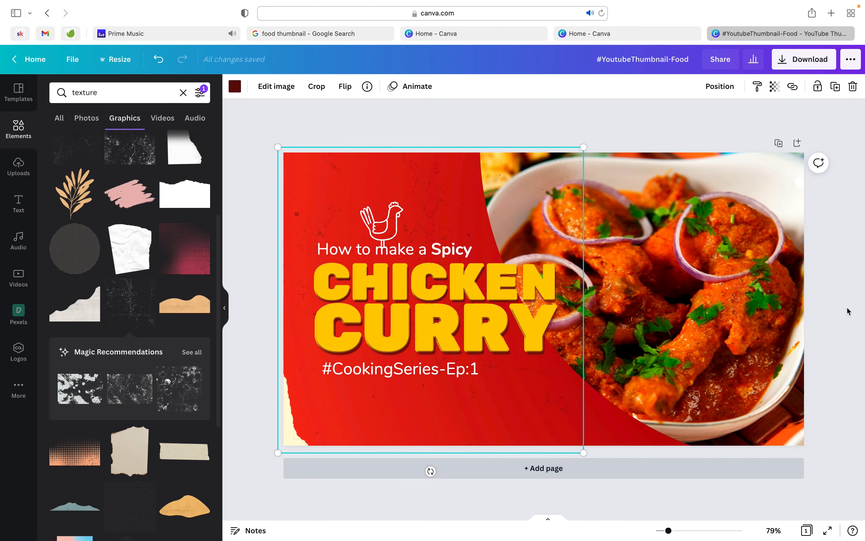
pyautogui.click(226, 308)
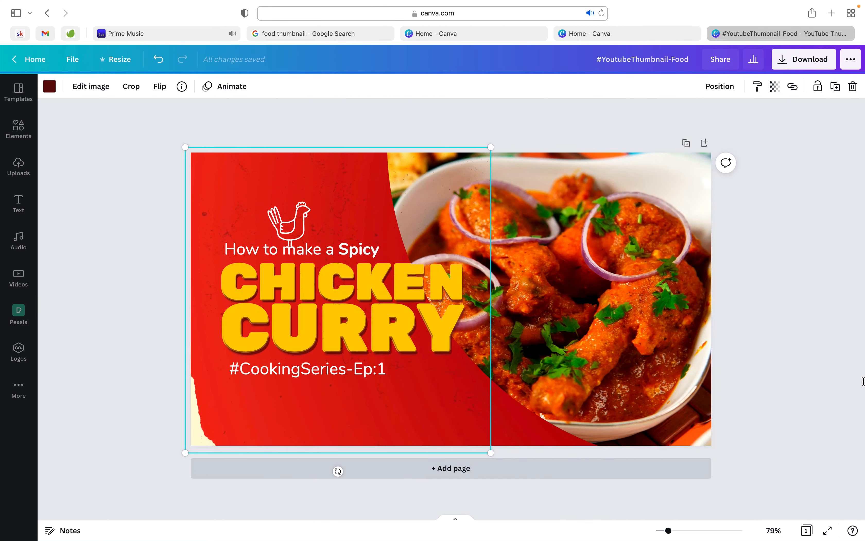
pyautogui.click(830, 531)
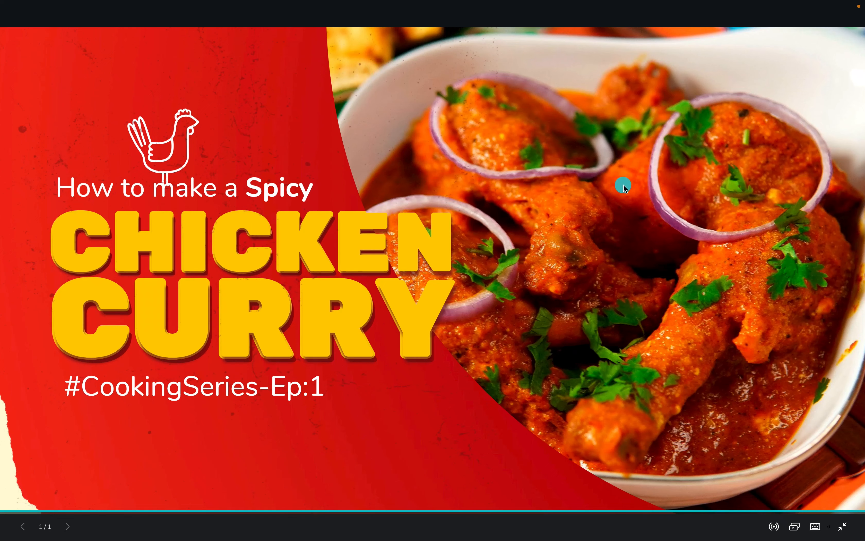